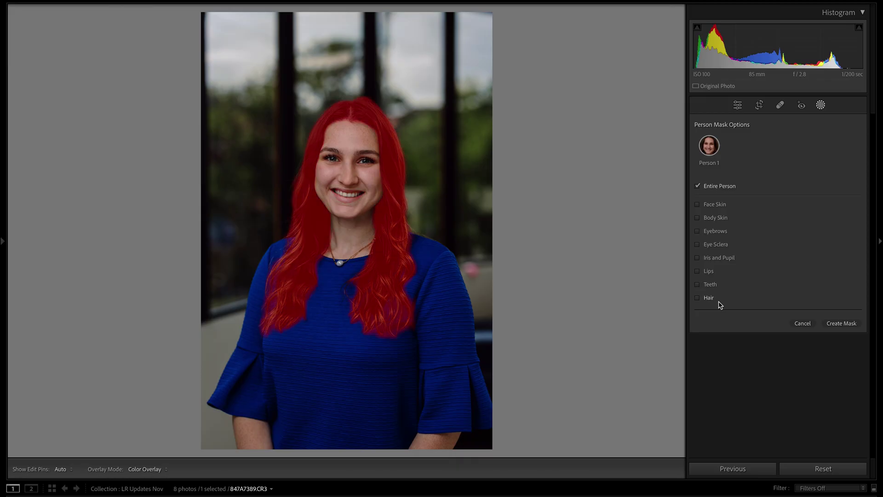
- Choose the Face Skin and Iris and Pupil parts and create them as separate person masks
left_click(717, 204)
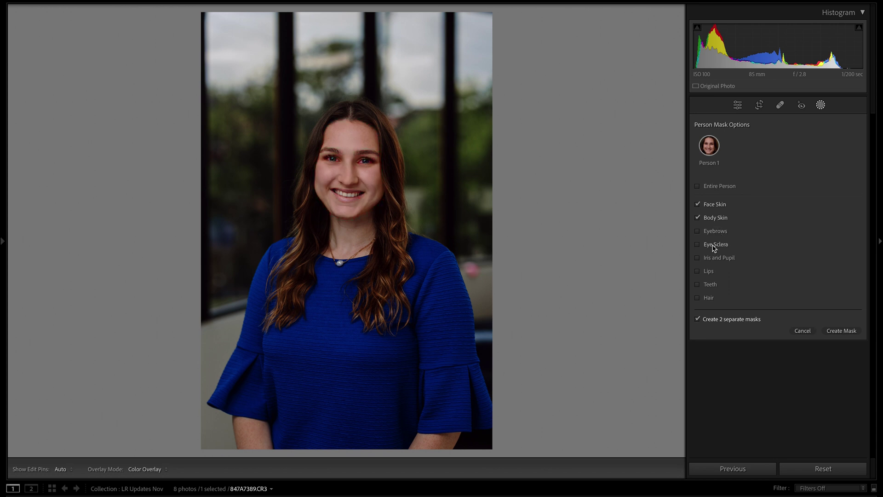
left_click(720, 258)
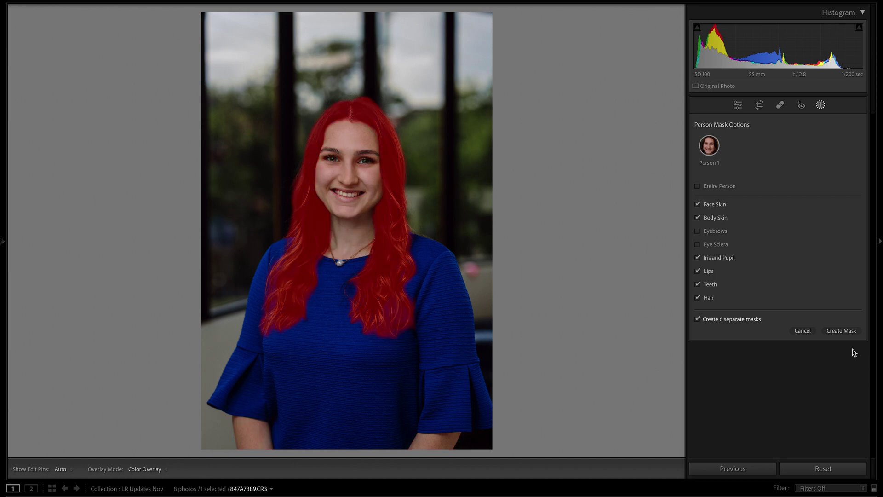
left_click(846, 329)
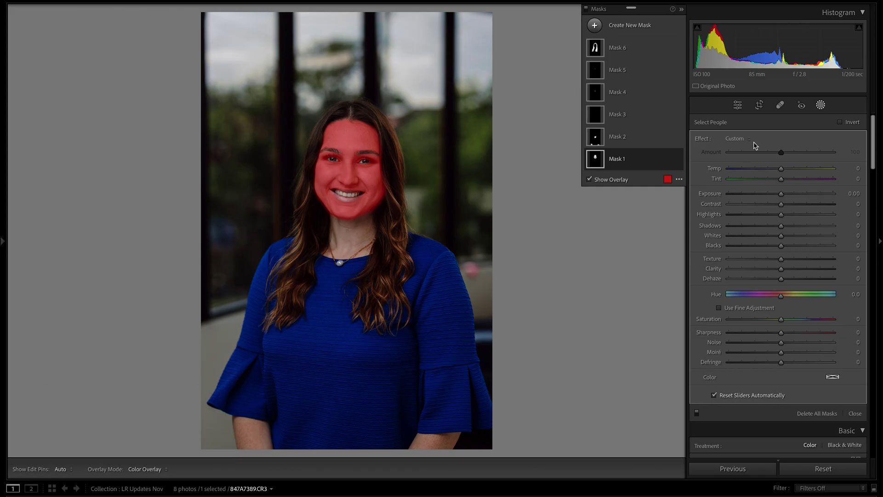
- Apply the Soften Skin (Lite) effect to the face mask, then preview the eye mask's effect presets without applying any
left_click(743, 140)
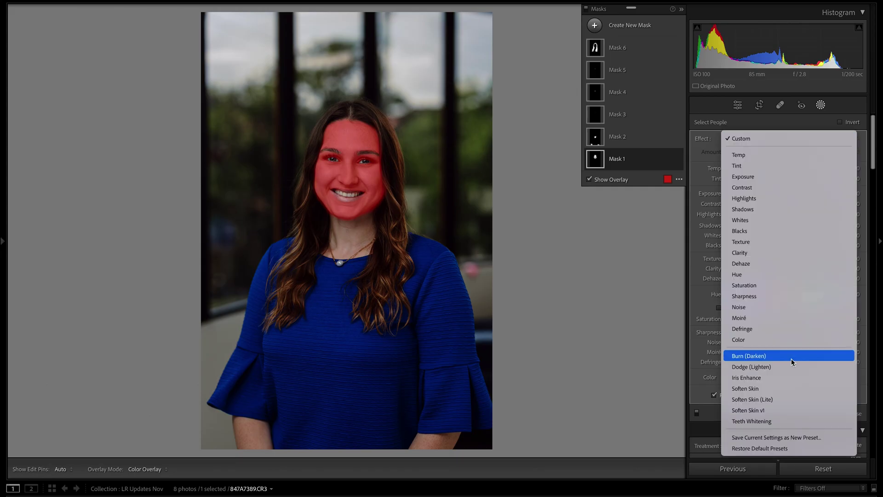
left_click(781, 405)
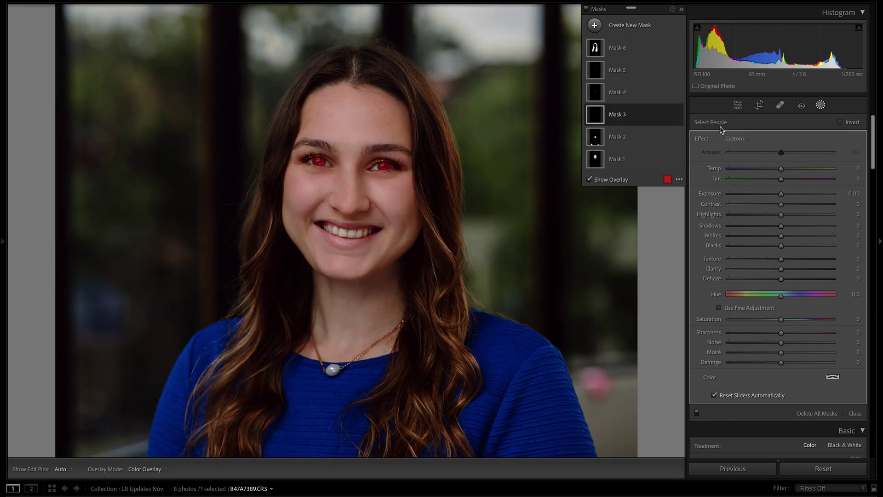
left_click(743, 139)
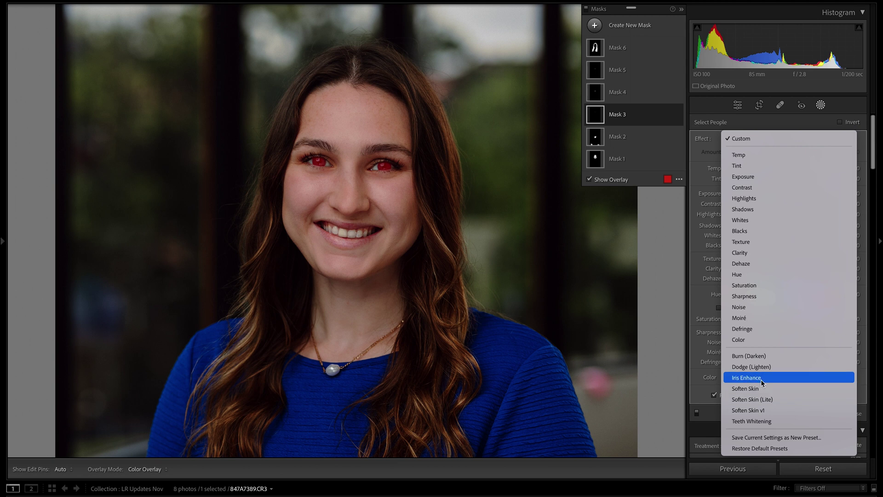
key("Escape")
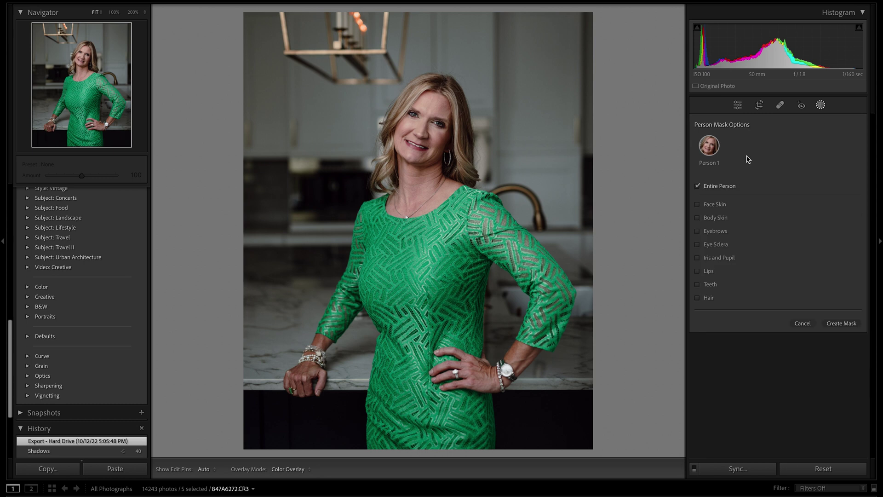
- Create separate Face Skin and Body Skin masks and apply Soften Skin (Lite) to the face
left_click(721, 207)
left_click(719, 219)
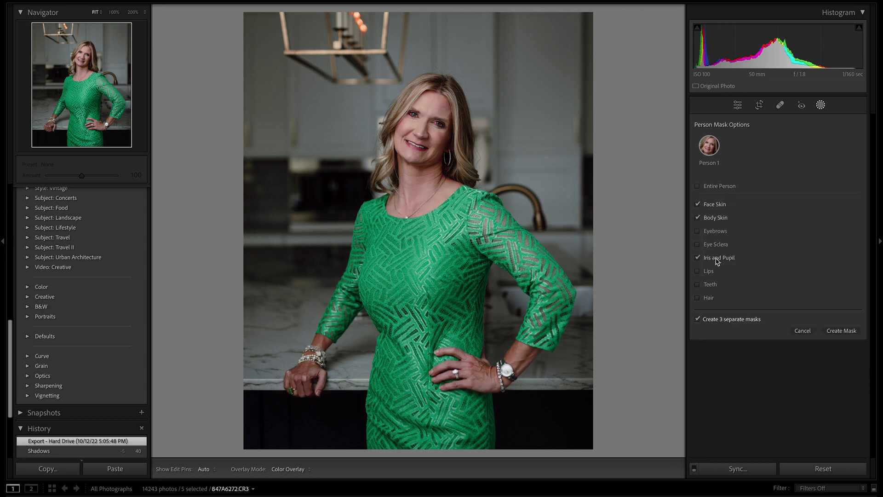
left_click(841, 331)
left_click(750, 139)
left_click(785, 388)
- Apply Iris Enhance to the eye mask and compare it up close with the mask toggled off
left_click(639, 120)
left_click(738, 139)
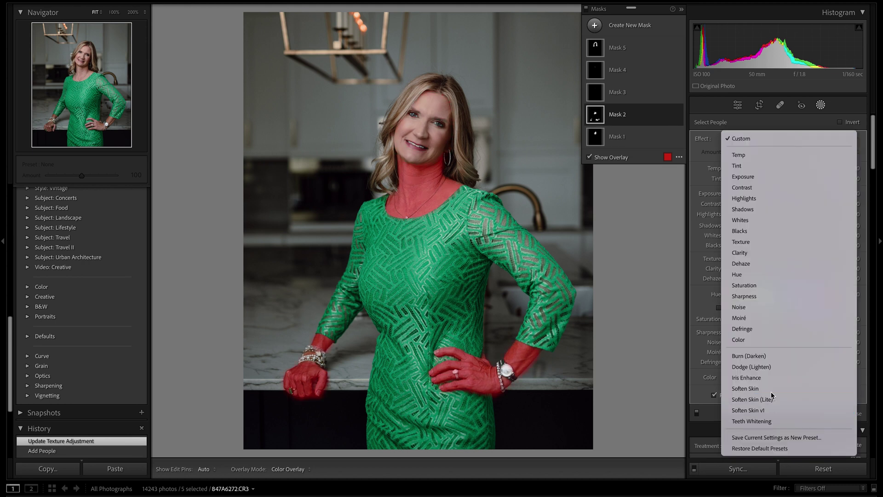
left_click(639, 92)
left_click(736, 139)
left_click(746, 377)
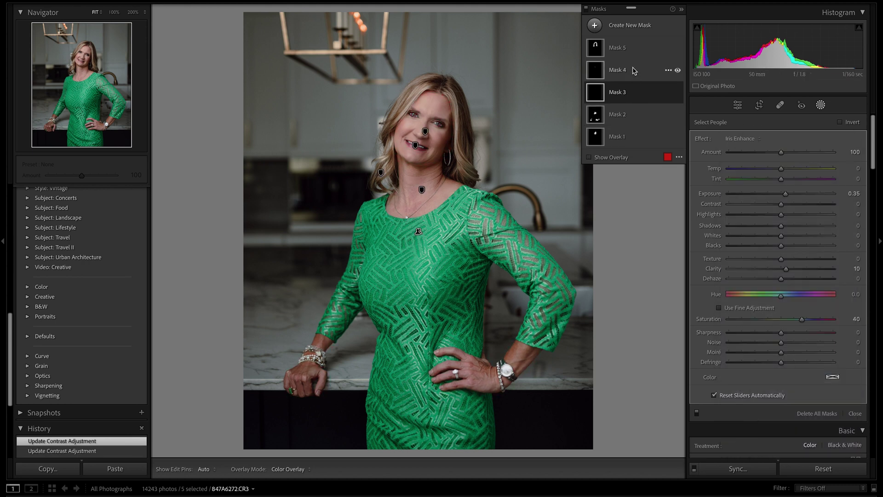
key("z")
left_click(678, 93)
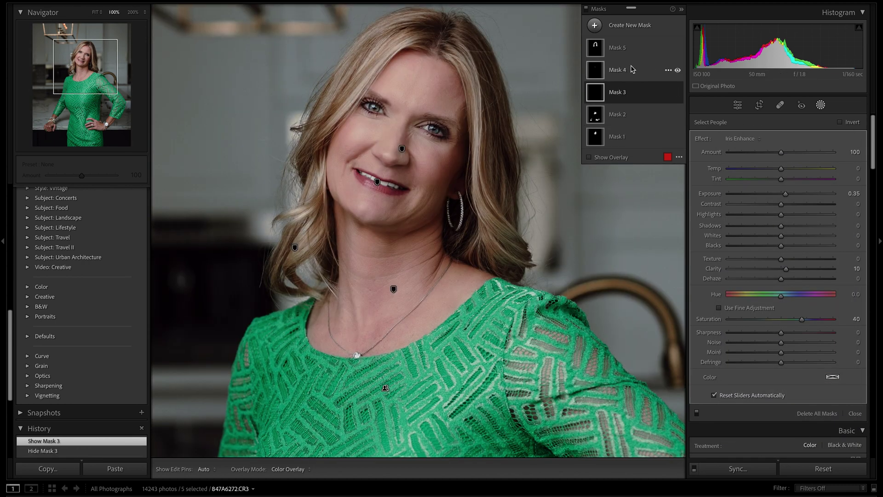
key("z")
- Apply Soften Skin (Lite) to the fifth mask
left_click(644, 70)
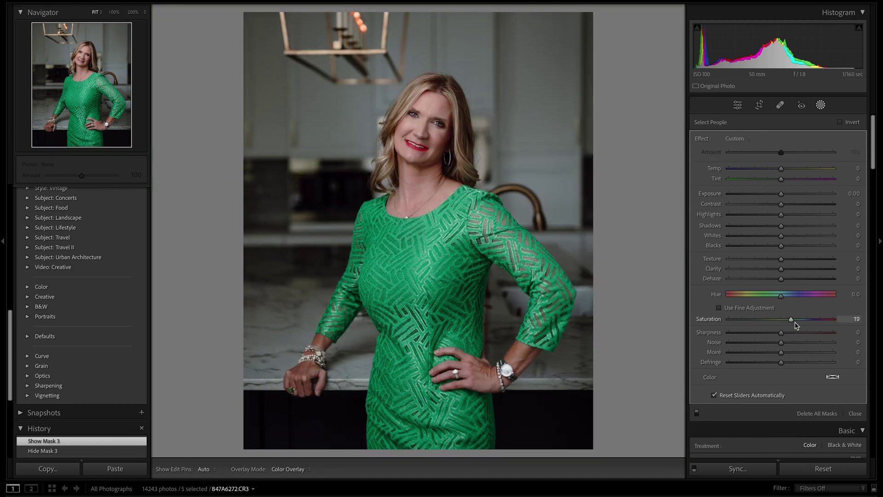
left_click(637, 50)
left_click(736, 139)
left_click(746, 398)
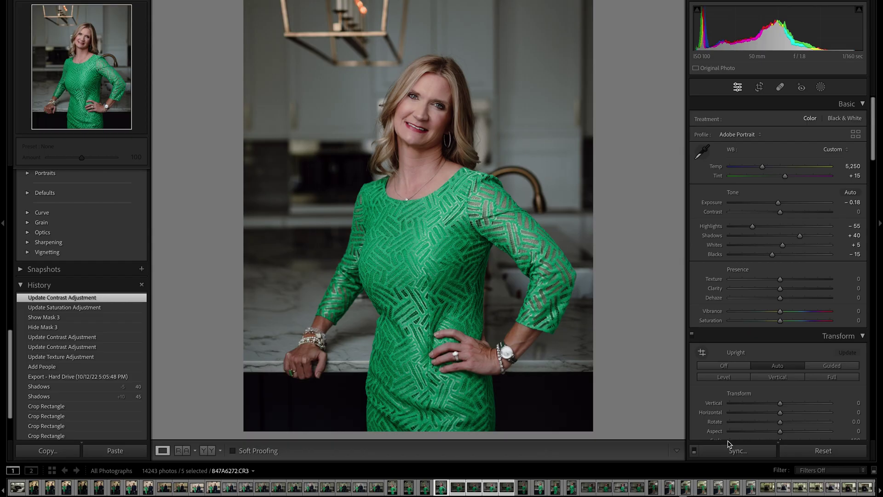
- Open Synchronize Settings for the five selected filmstrip photos
left_click(730, 449)
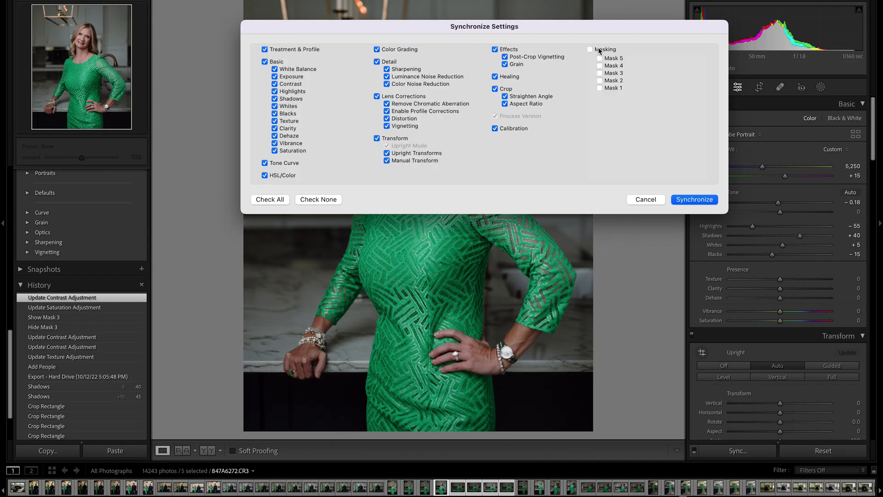
- Synchronize the portrait's settings, including its masks, to the other four selected photos
left_click(690, 200)
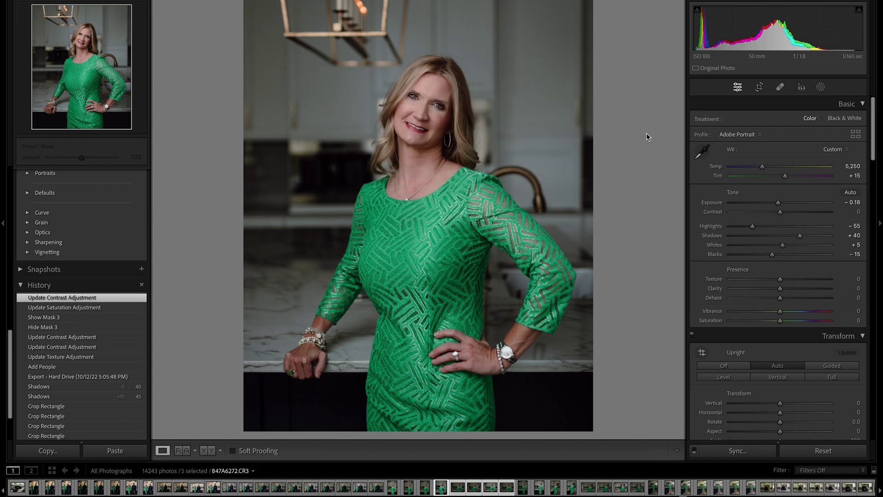
- On the next photo, 847A6273.CR3, check the synced masks and raise exposure to +0.24
key("Right")
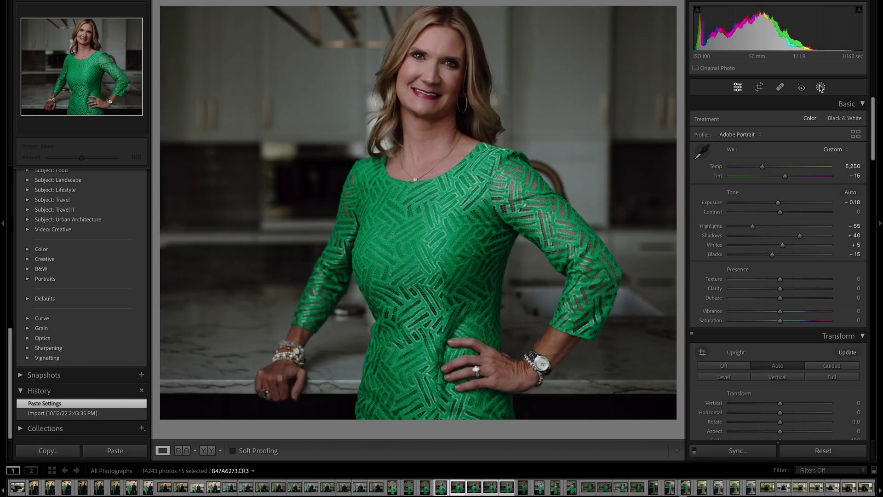
left_click(821, 88)
left_click_drag(791, 54, 805, 52)
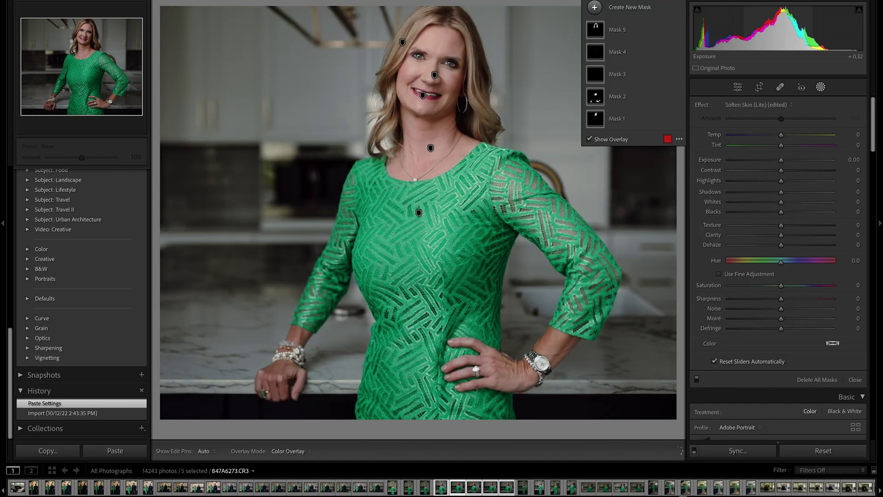
- Apply a new crop, inspect the first synced mask and close masking
left_click(760, 87)
key("shift+w")
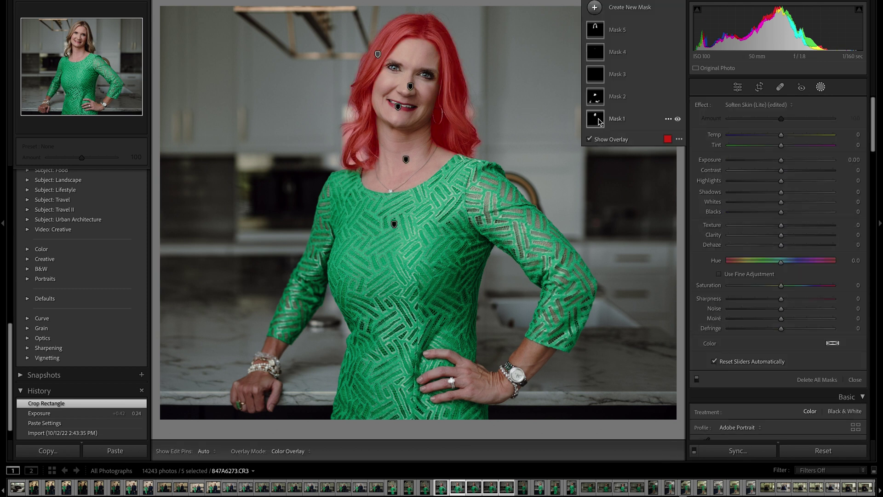
left_click(616, 118)
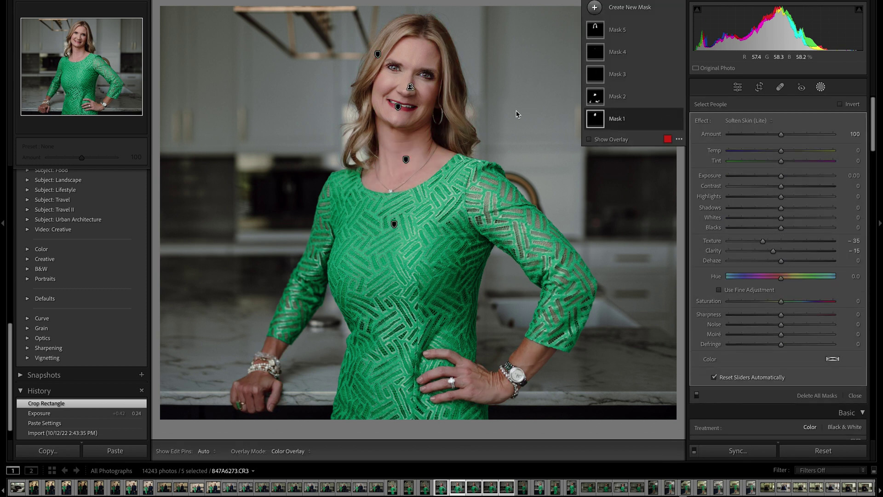
key("shift+w")
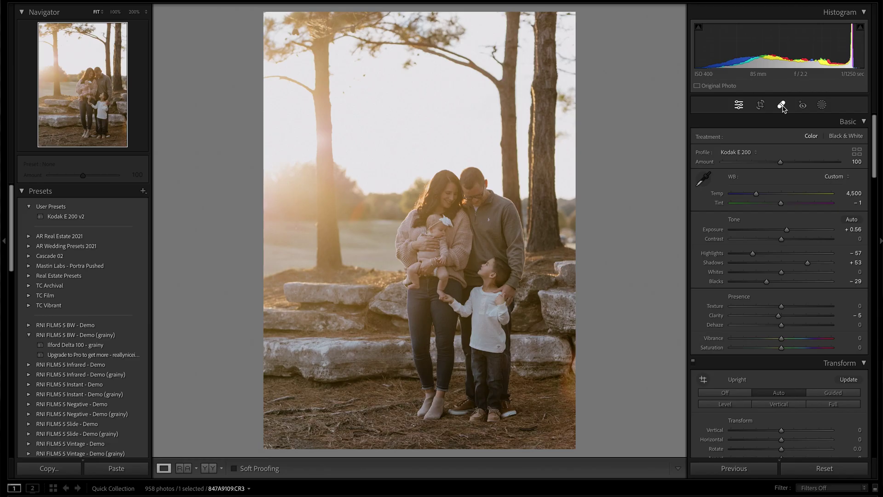
- Use the Healing tool in Remove mode to paint out the stick near the boy's shoes
left_click(723, 123)
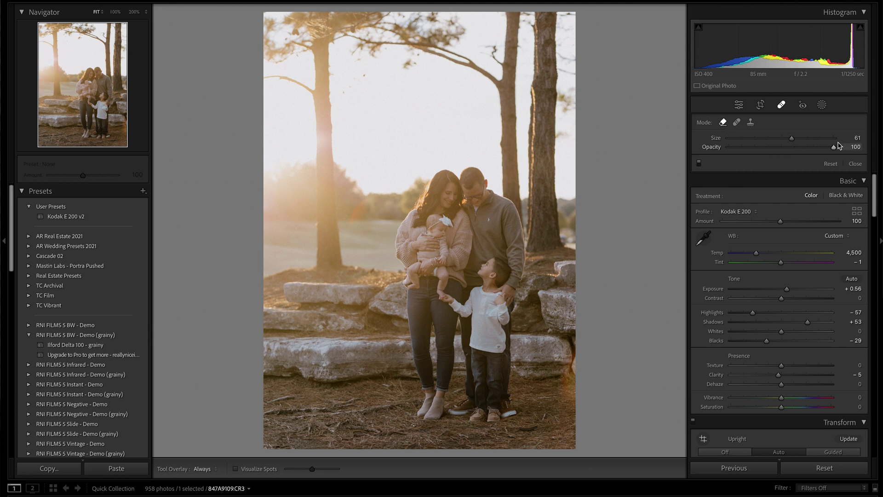
key("z")
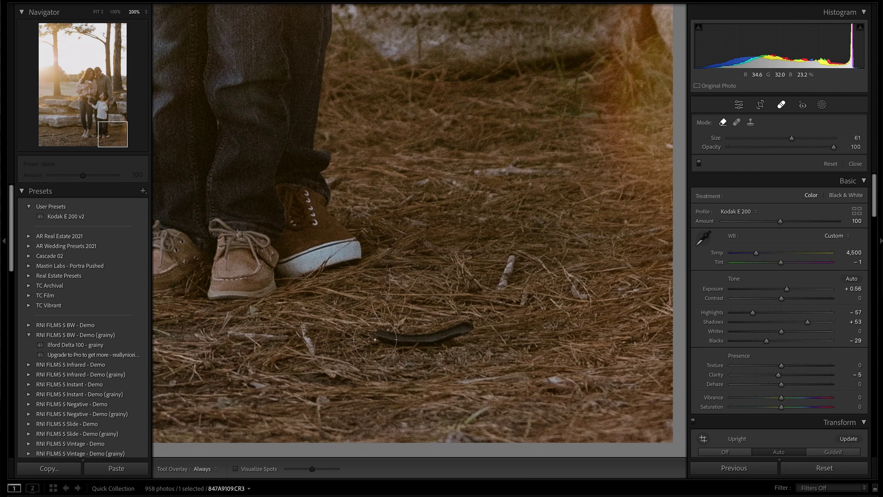
left_click_drag(375, 334, 417, 338)
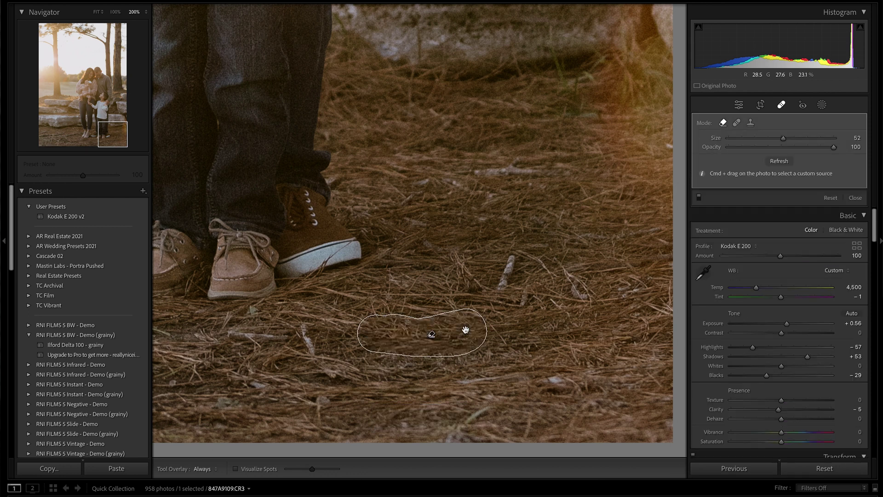
key("q")
key("z")
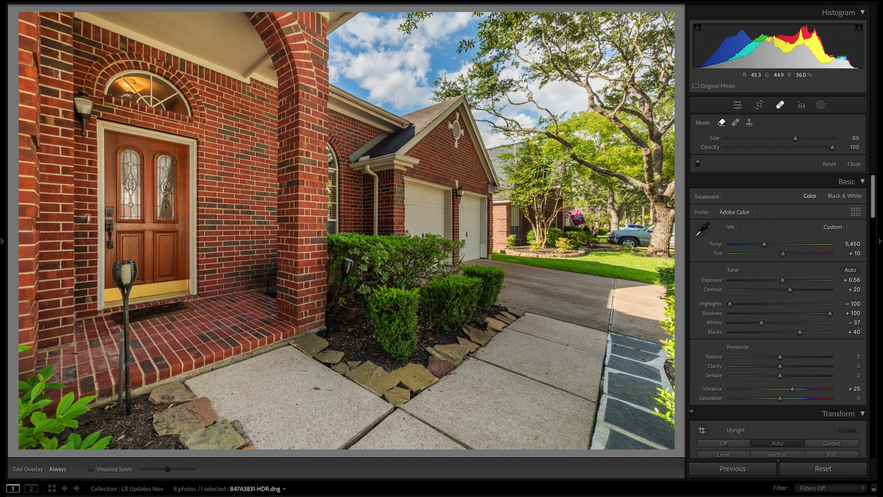
- With a smaller brush, remove five spots and marks across the concrete walkway slabs
left_click(314, 388)
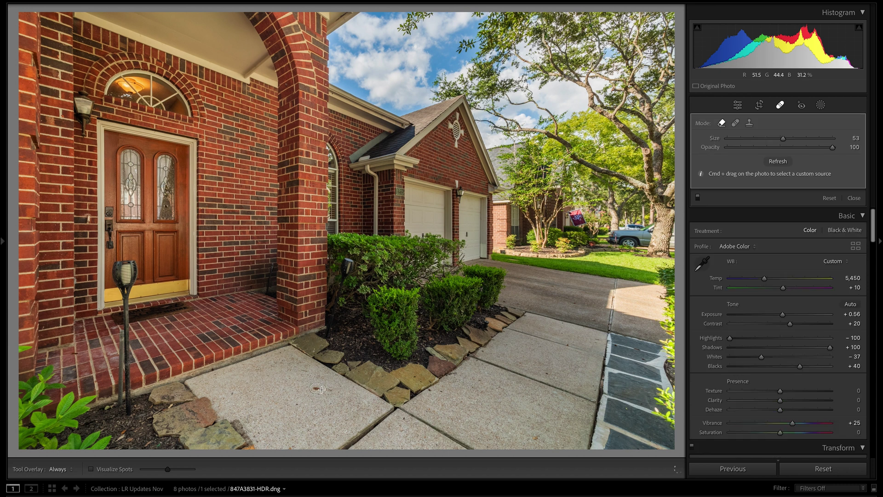
key("bracketleft")
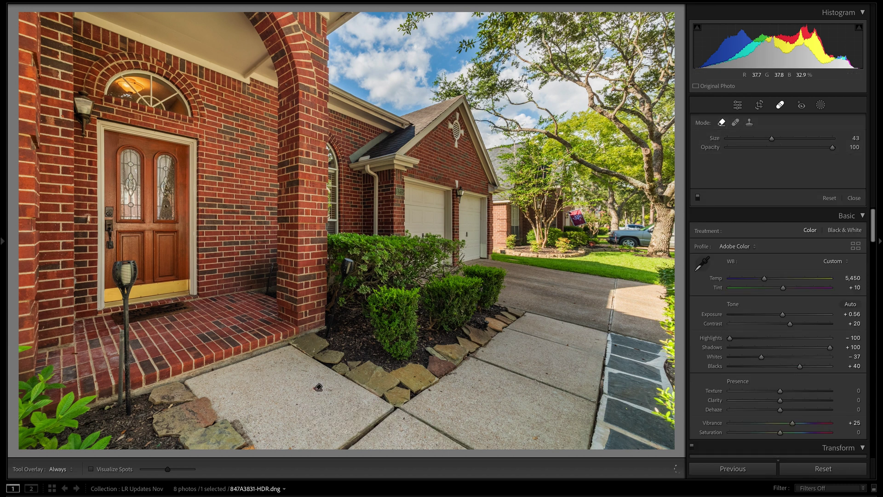
left_click(546, 372)
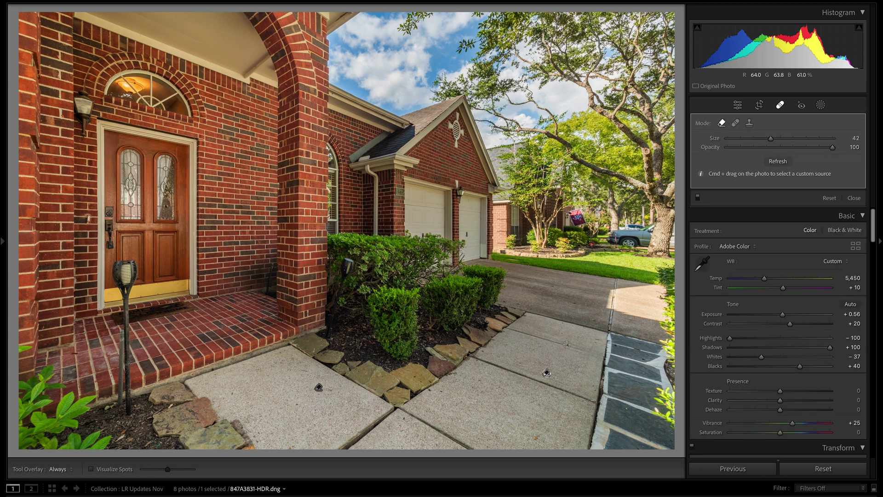
left_click(567, 345)
left_click(404, 417)
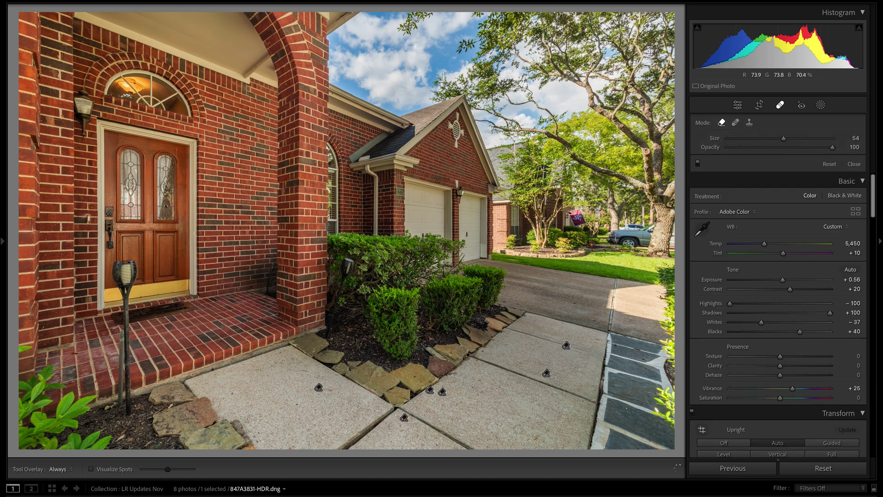
left_click(537, 437)
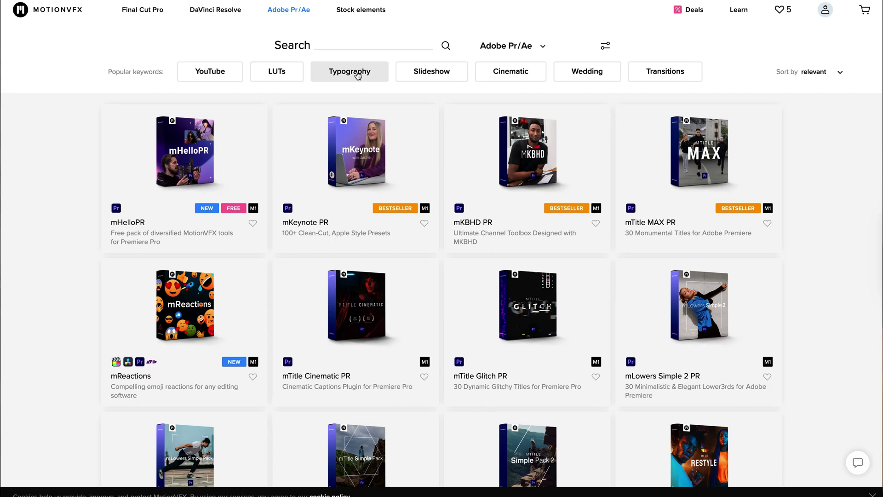
- Filter the MotionVFX Adobe Pr/Ae catalogue by the Typography keyword
left_click(358, 75)
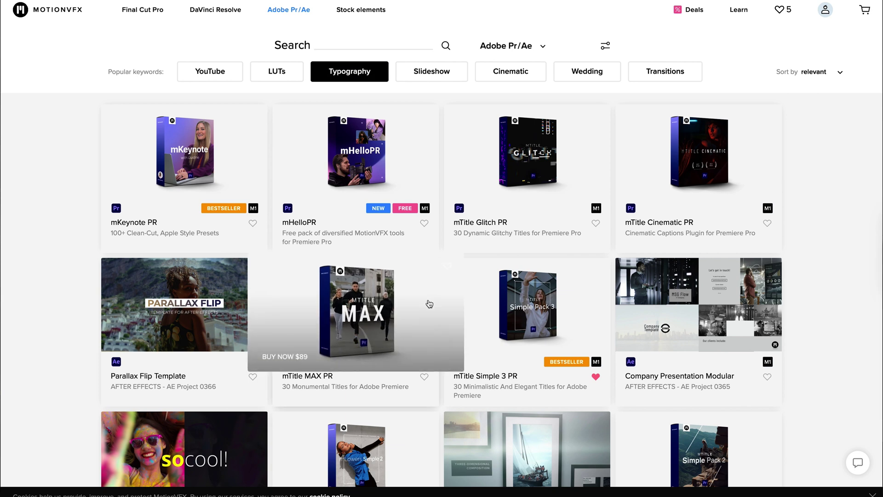
- Open the mTitle Simple 3 PR product page and scroll down to its title previews
left_click(504, 323)
scroll(505, 323, "down", 10)
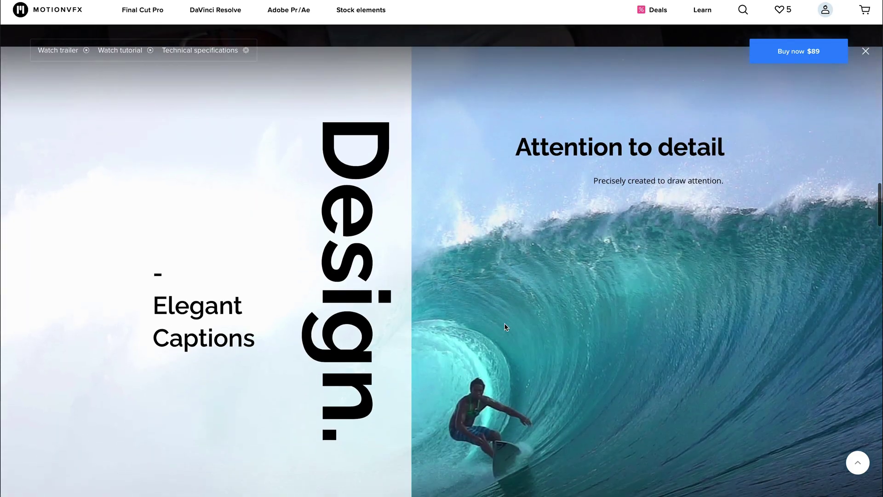
scroll(505, 327, "down", 15)
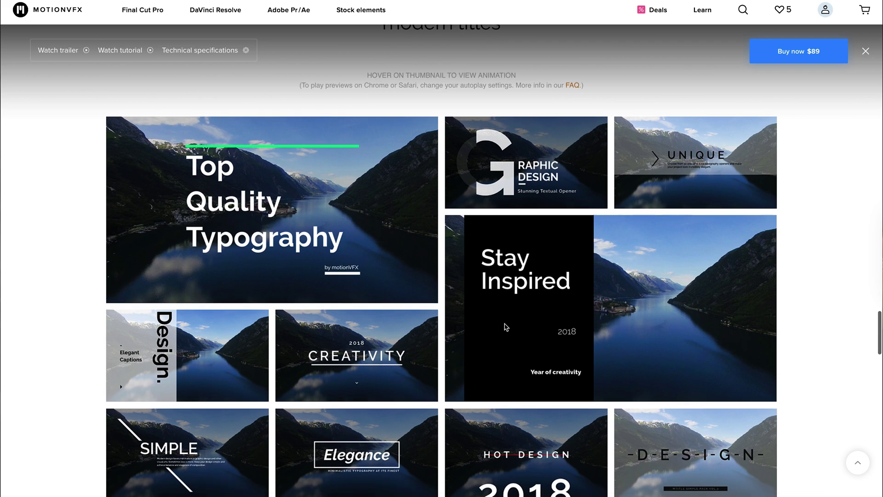
scroll(507, 323, "down", 1)
scroll(706, 279, "down", 1)
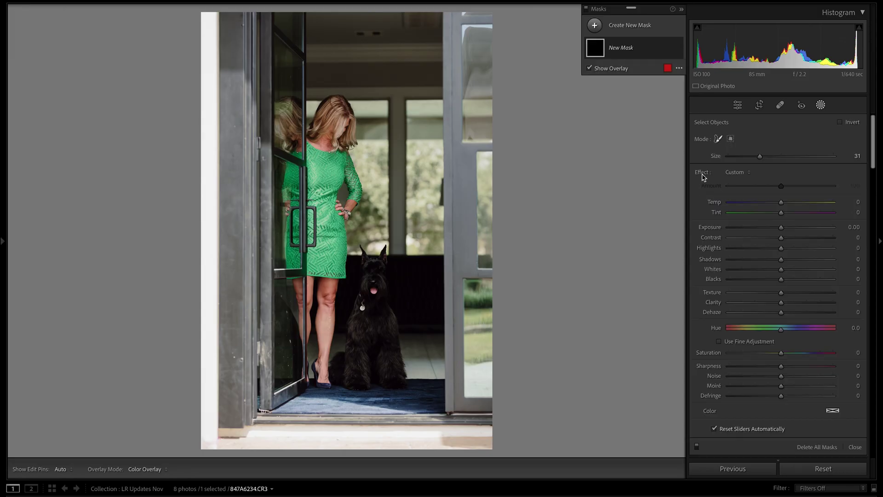
- Brush an object mask over the black dog from head to rug
key("z")
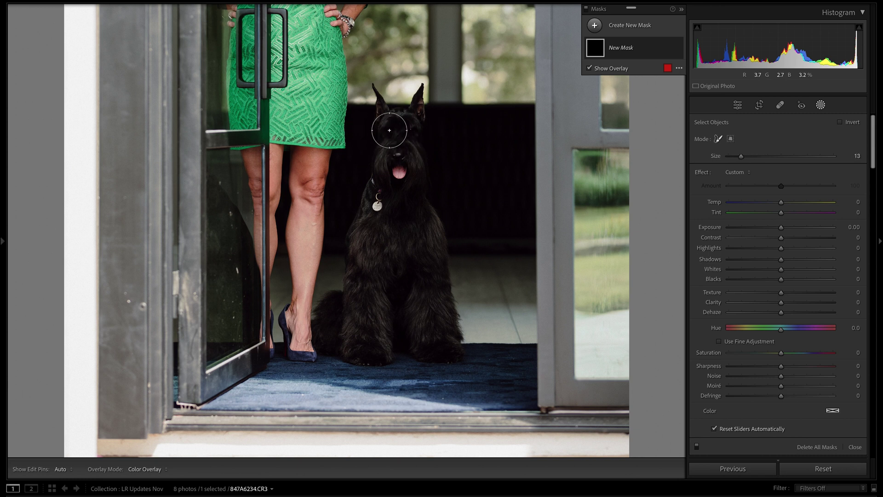
left_click_drag(390, 130, 385, 100)
mouse_move(415, 139)
left_mouse_down()
mouse_move(413, 201)
mouse_move(426, 243)
left_mouse_up()
mouse_move(440, 293)
left_mouse_down()
mouse_move(452, 342)
mouse_move(426, 351)
left_mouse_up()
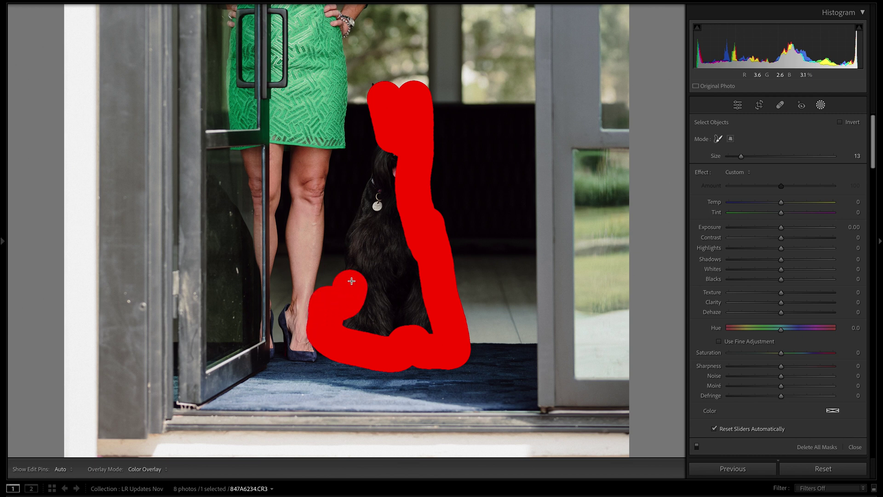
mouse_move(392, 215)
left_mouse_down()
mouse_move(368, 329)
mouse_move(406, 325)
left_mouse_up()
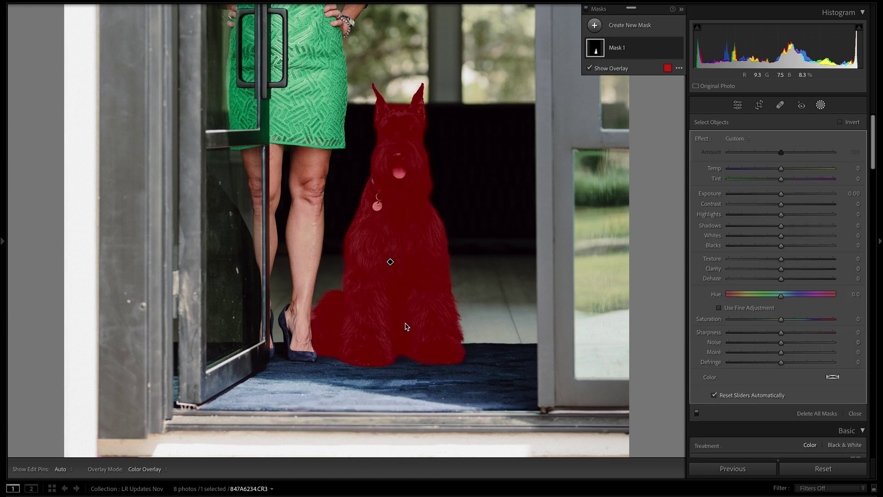
- Raise the dog mask's exposure to about 0.45, compare it on and off, then select the moon and hand
left_click_drag(782, 197, 785, 228)
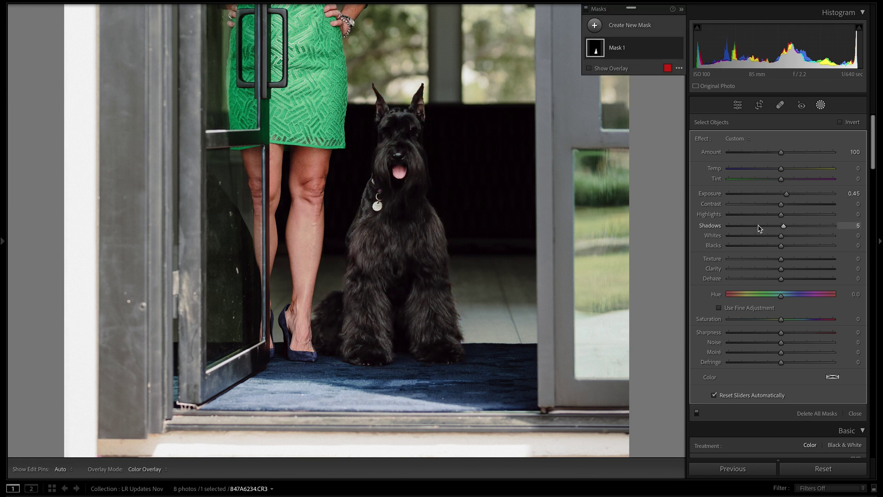
key("z")
left_click(678, 48)
left_click(678, 48)
left_click(678, 48)
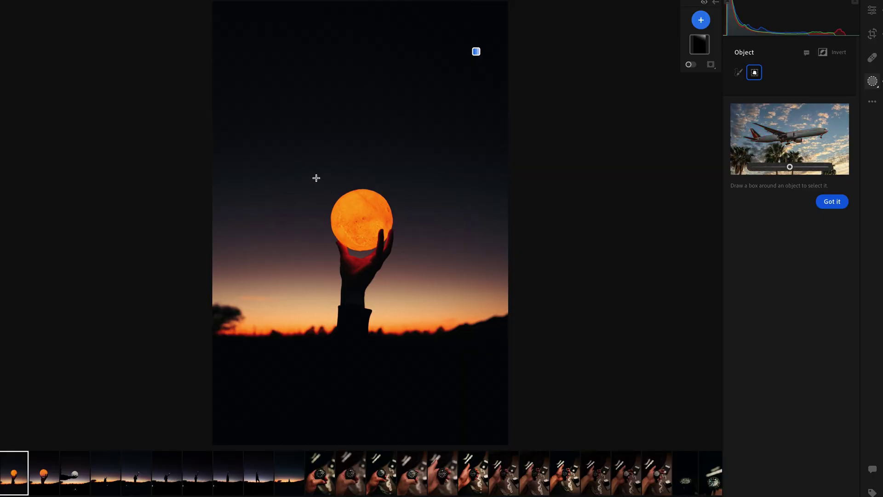
left_click_drag(316, 177, 397, 337)
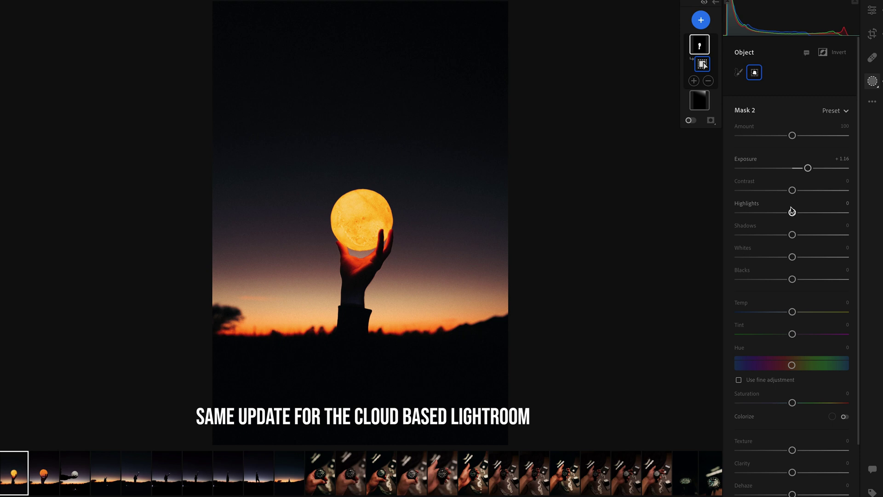
- Set the moon mask to Exposure +1.12, Highlights -15, Saturation -2 and Temp +26
left_click_drag(791, 212, 784, 212)
left_click_drag(808, 168, 807, 168)
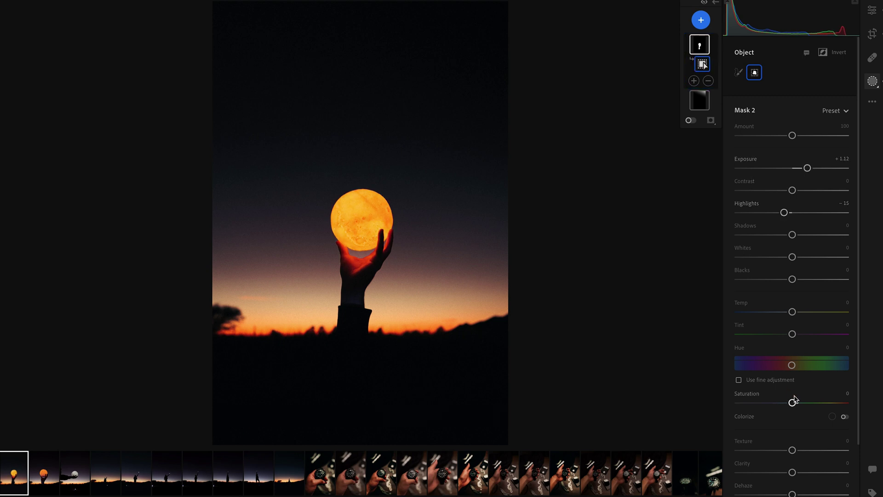
mouse_move(792, 403)
left_mouse_down()
mouse_move(773, 402)
mouse_move(791, 402)
left_mouse_up()
left_click_drag(792, 312, 801, 332)
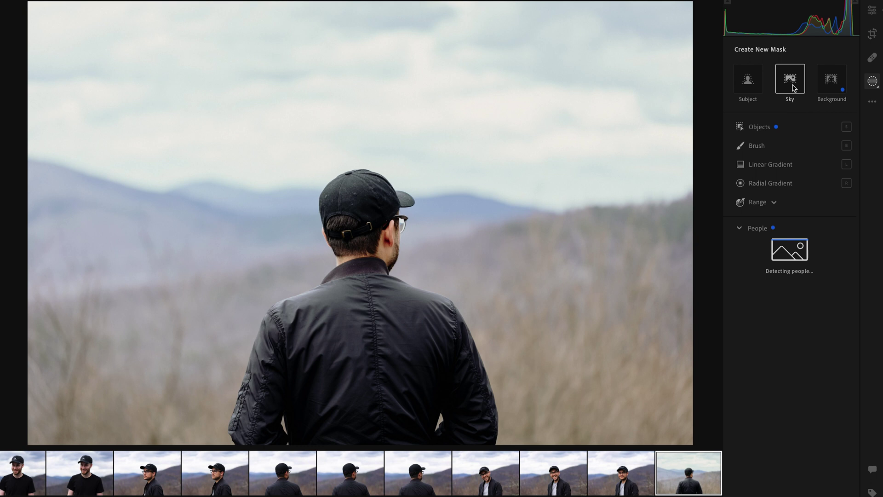
- Create a Background mask for the mountain photo and answer Yes to the prompt
left_click(841, 83)
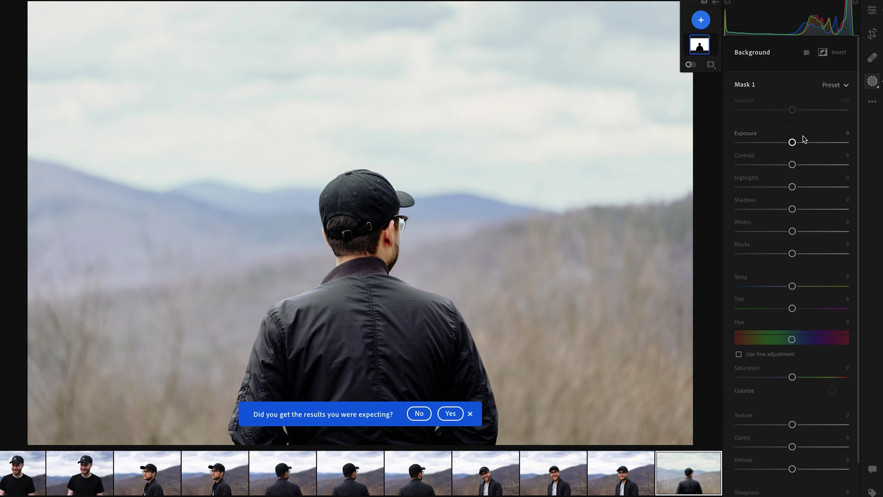
mouse_move(702, 49)
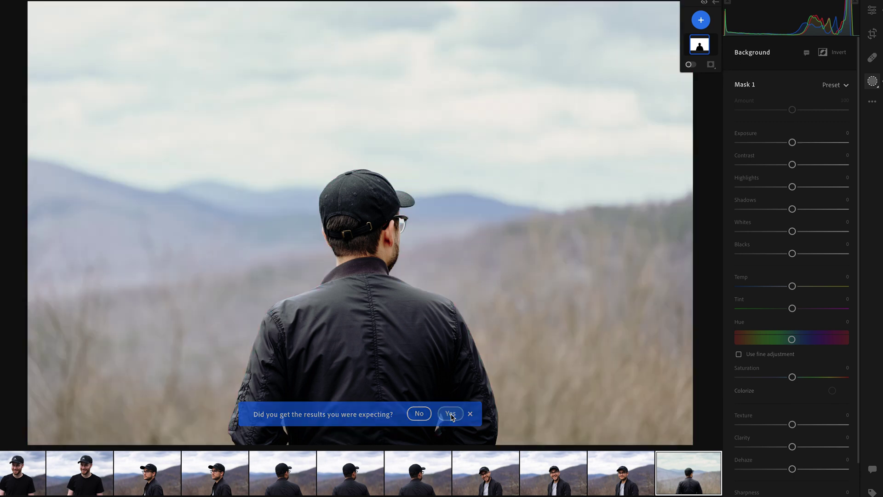
left_click(451, 413)
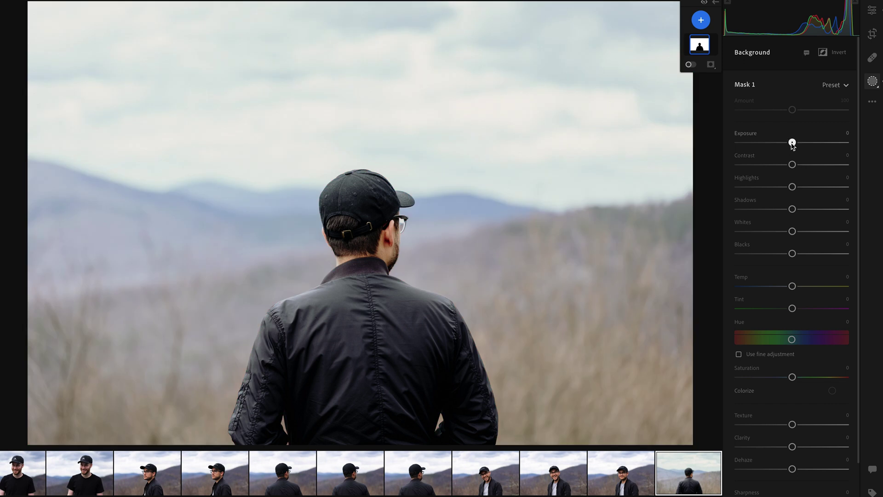
- Darken the background mask to about -0.92 exposure and warm its temperature
left_click_drag(792, 143, 778, 141)
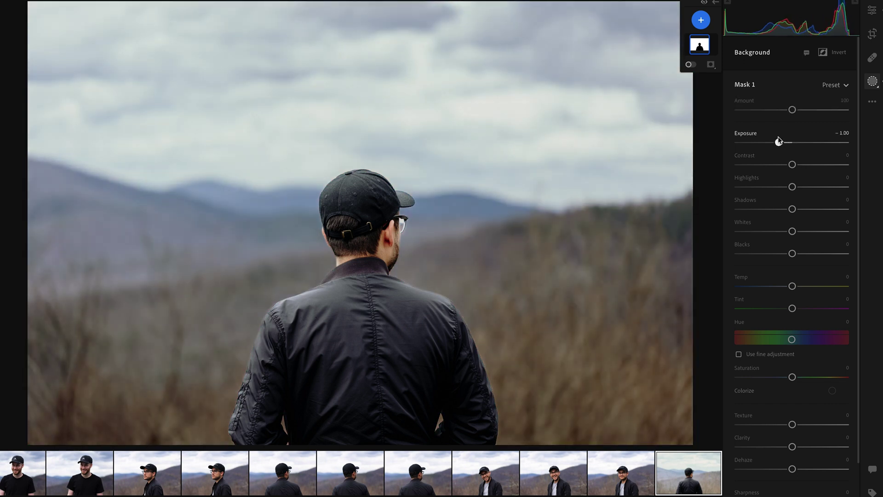
scroll(778, 281, "down", 3)
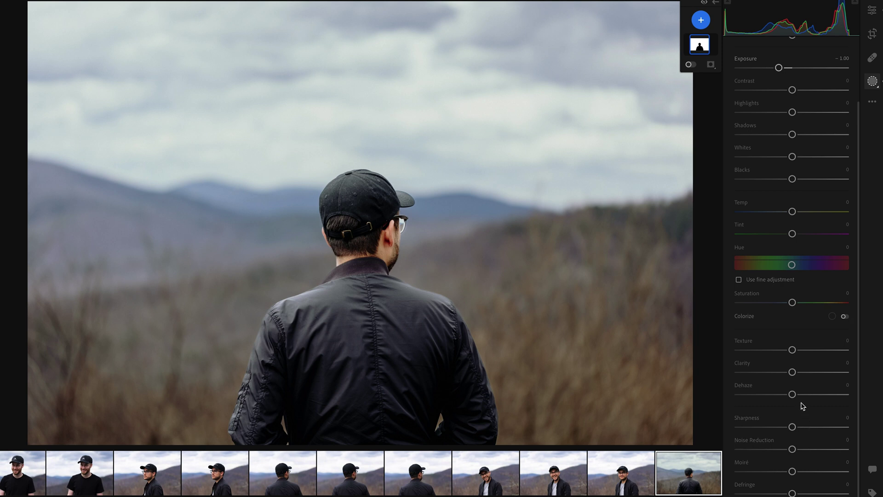
scroll(800, 403, "up", 3)
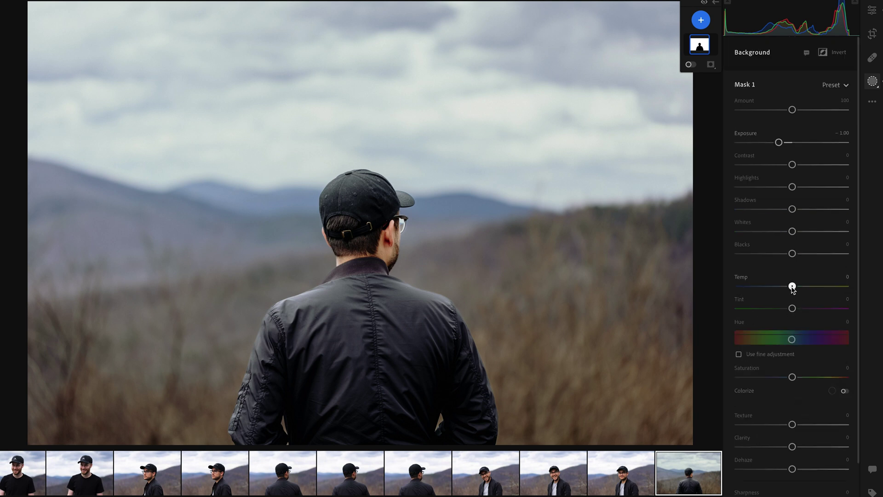
left_click_drag(799, 286, 805, 287)
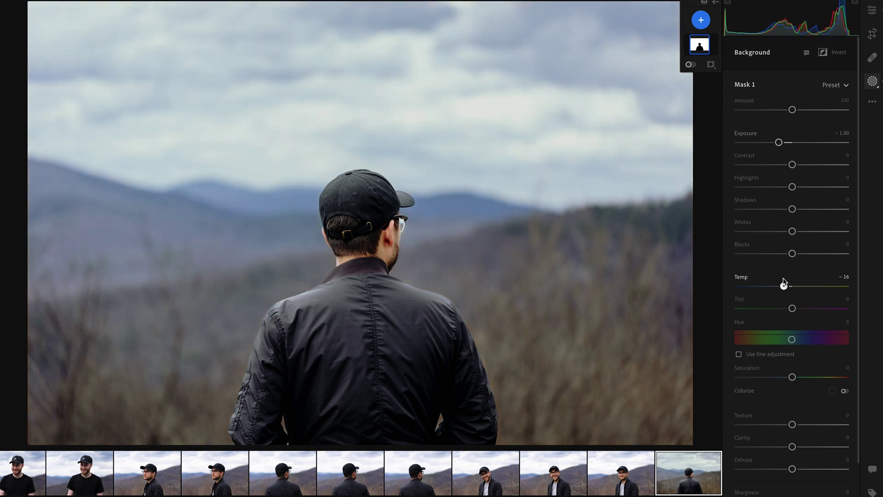
mouse_move(778, 143)
left_mouse_down()
mouse_move(769, 142)
mouse_move(780, 142)
left_mouse_up()
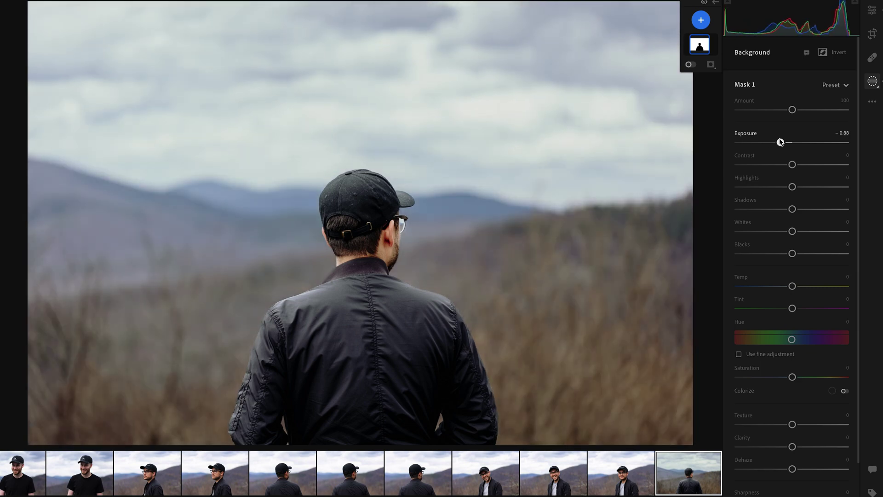